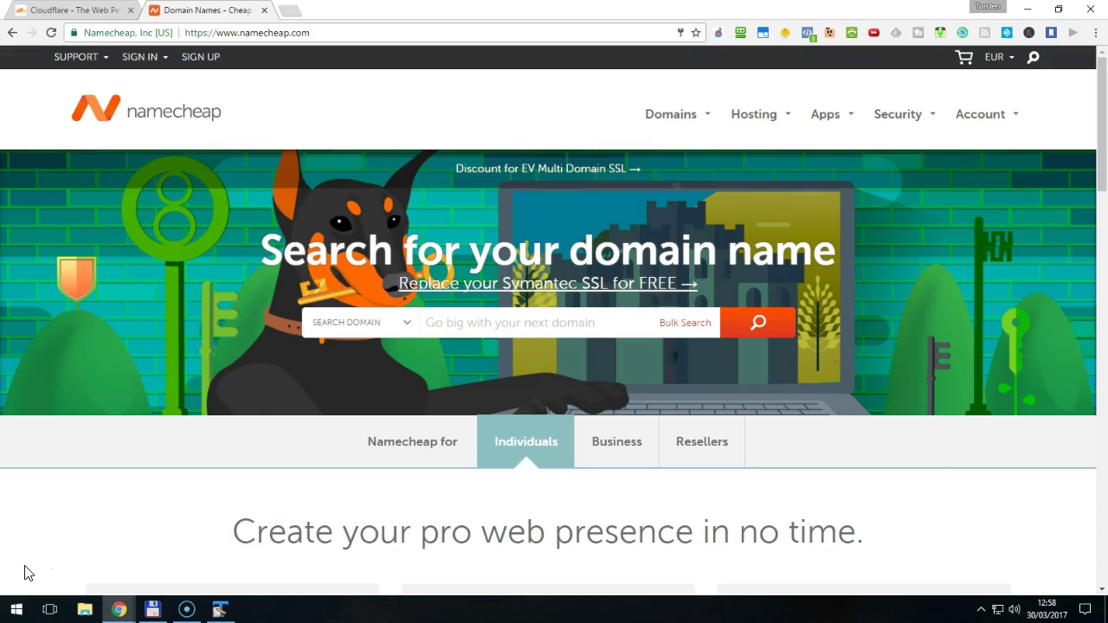
Step: Switch from the Namecheap tab to the Cloudflare login page tab
key("ctrl+shift+Tab")
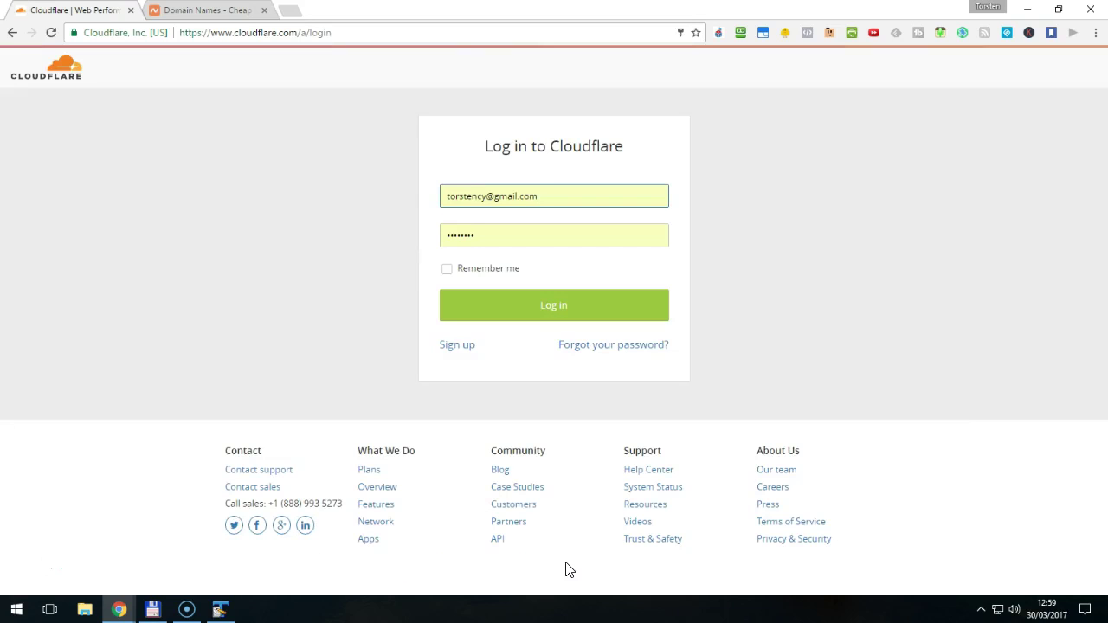
Step: Log in to Cloudflare with the saved email and password
left_click(544, 308)
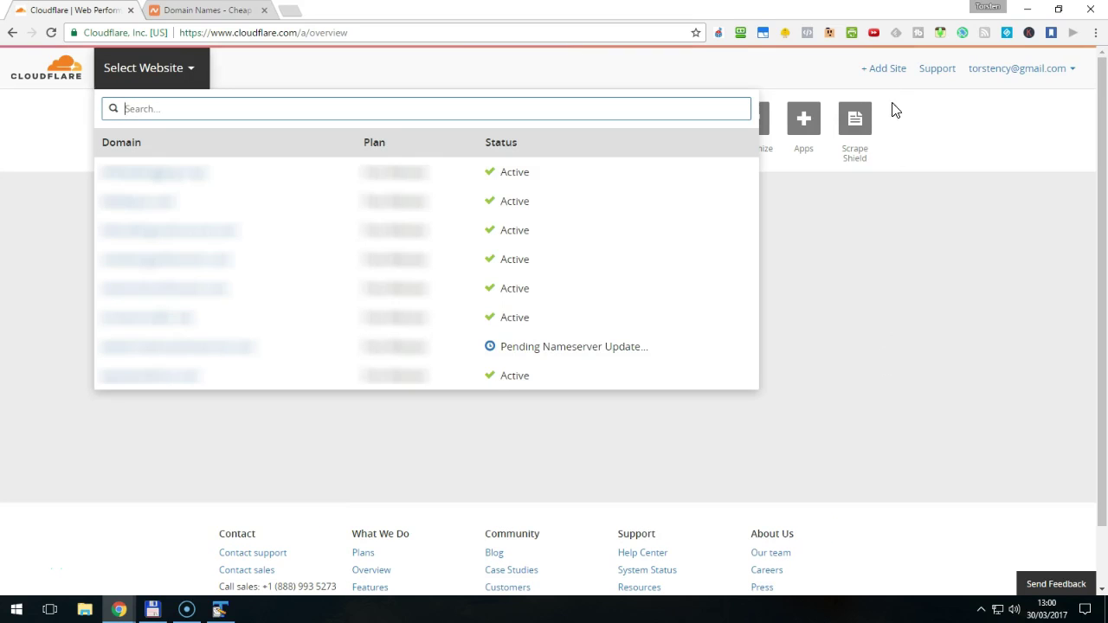
Step: Add badassaffiliate.com as a new Cloudflare site, scan its records and continue setup
left_click(889, 74)
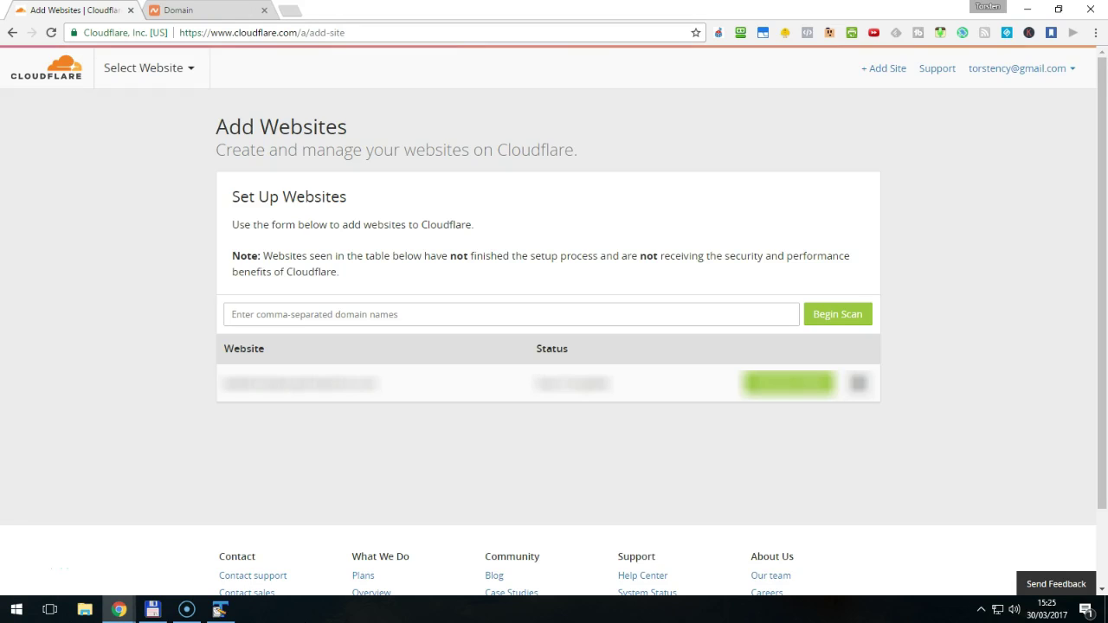
left_click(407, 313)
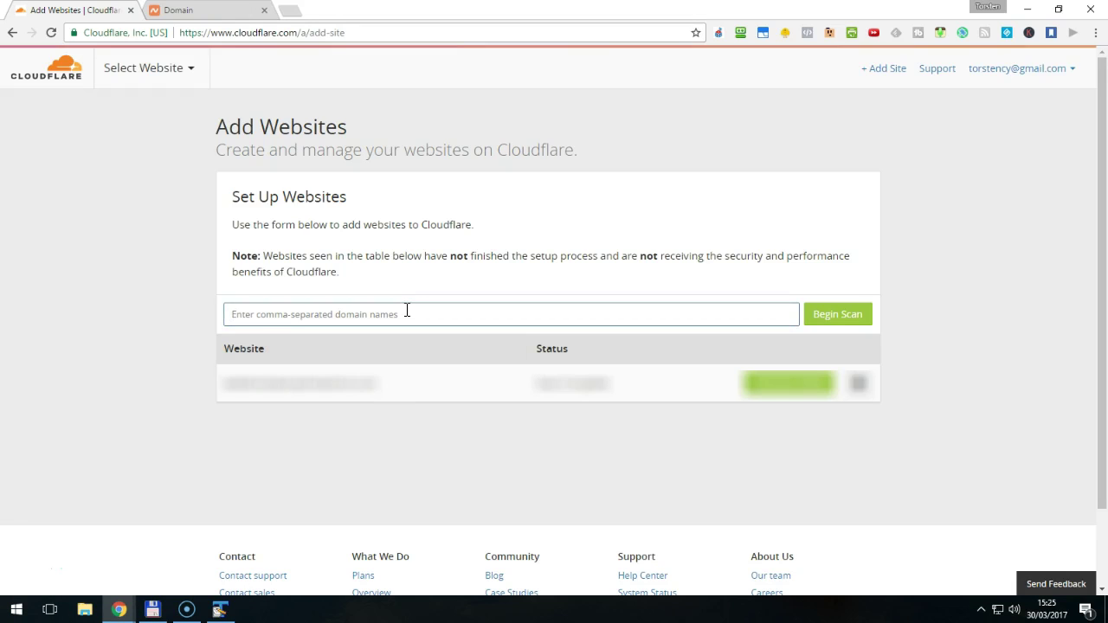
type("badassaffilia")
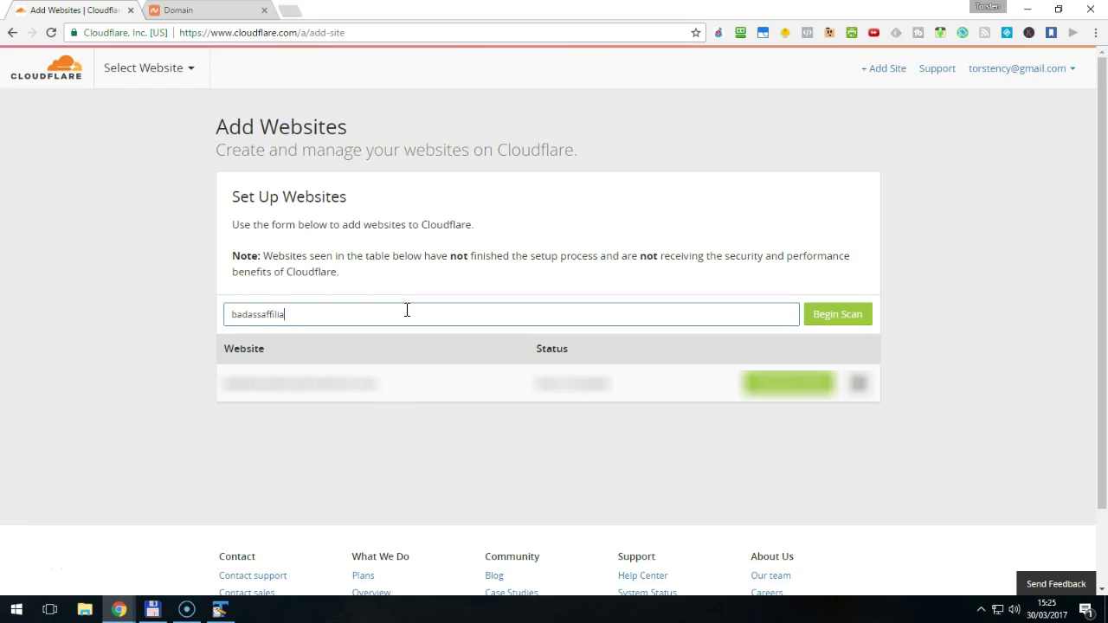
type("te.com")
left_click(839, 314)
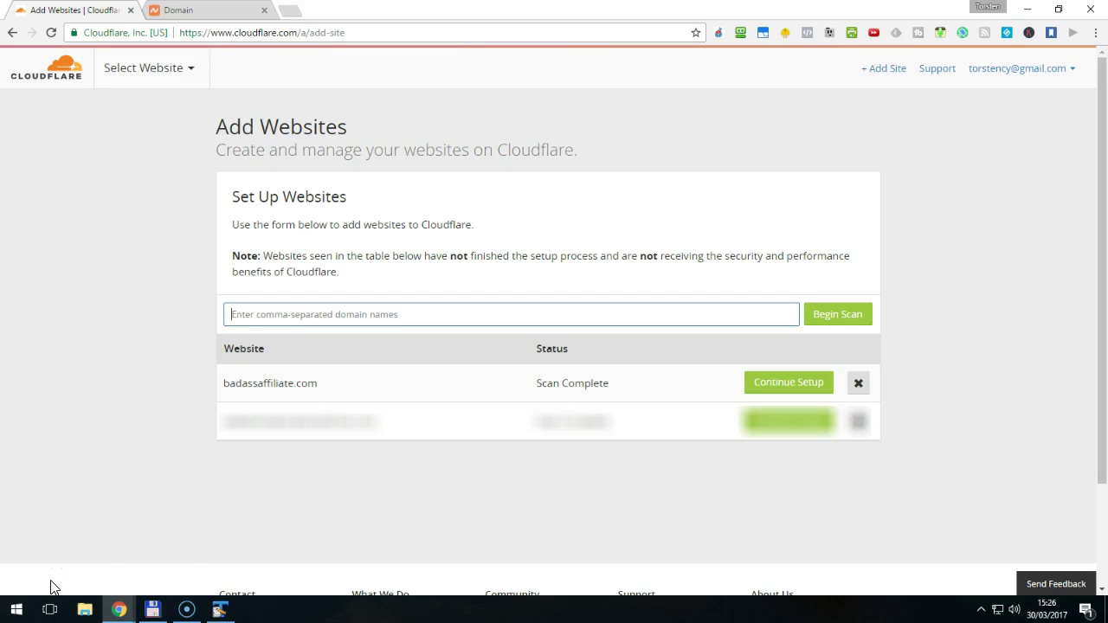
left_click(786, 394)
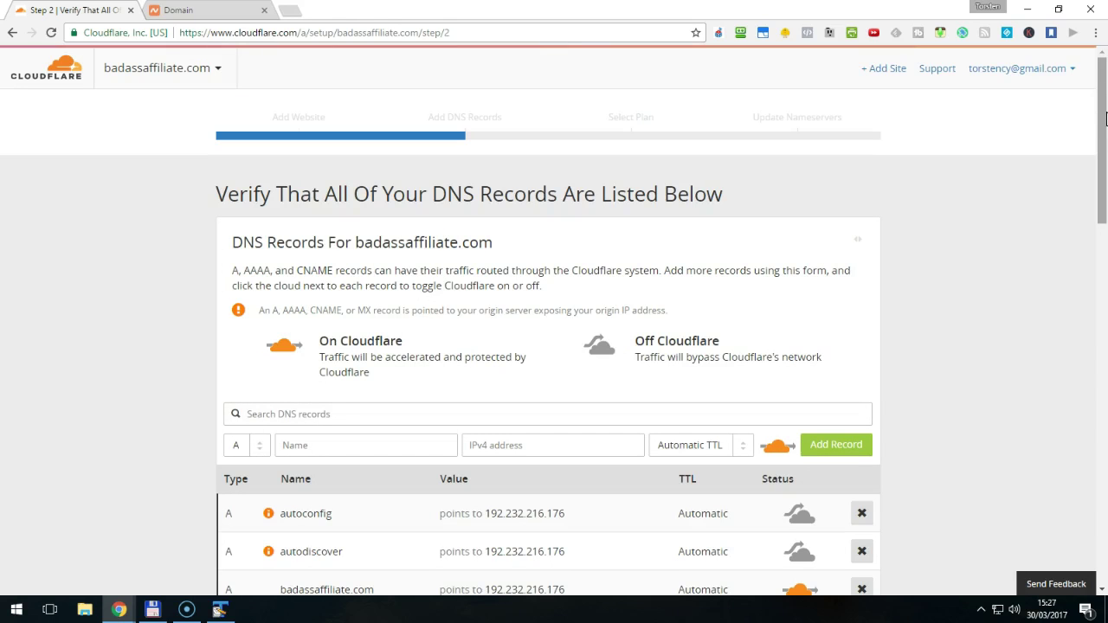
Step: Scroll through badassaffiliate.com's imported A, CNAME, MX, SRV and TXT records
left_click_drag(1105, 120, 1105, 313)
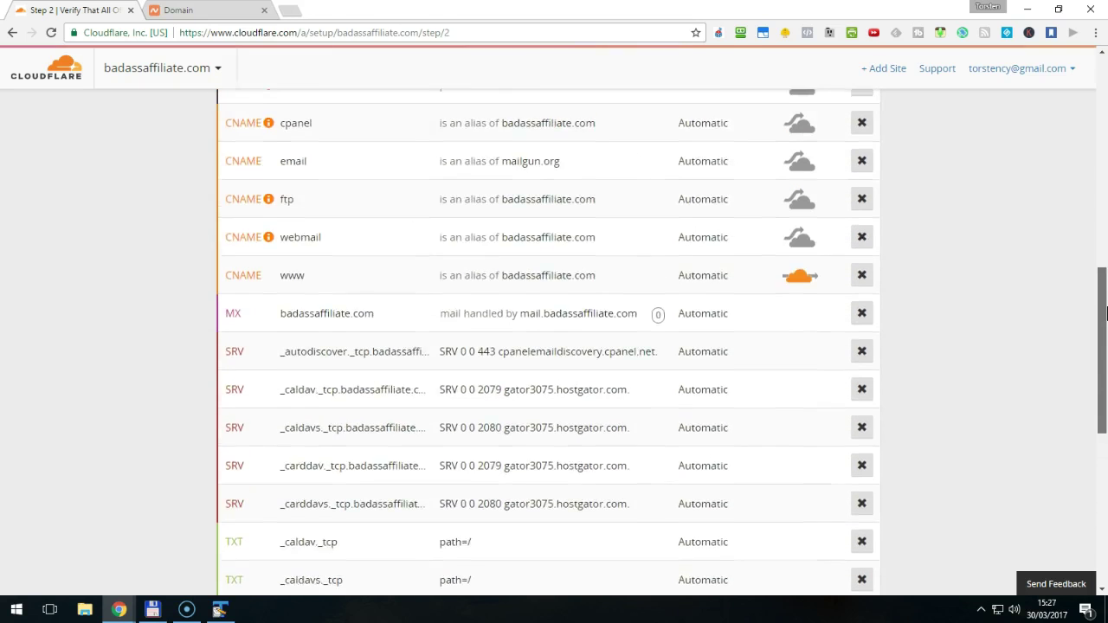
scroll(1106, 313, "up", 5)
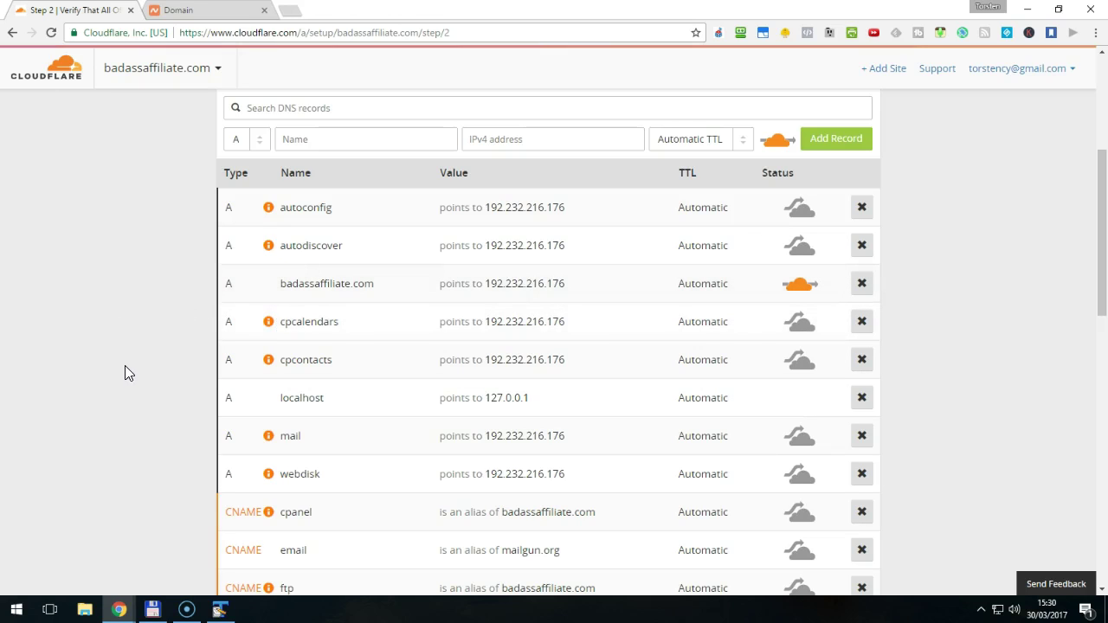
scroll(129, 373, "down", 3)
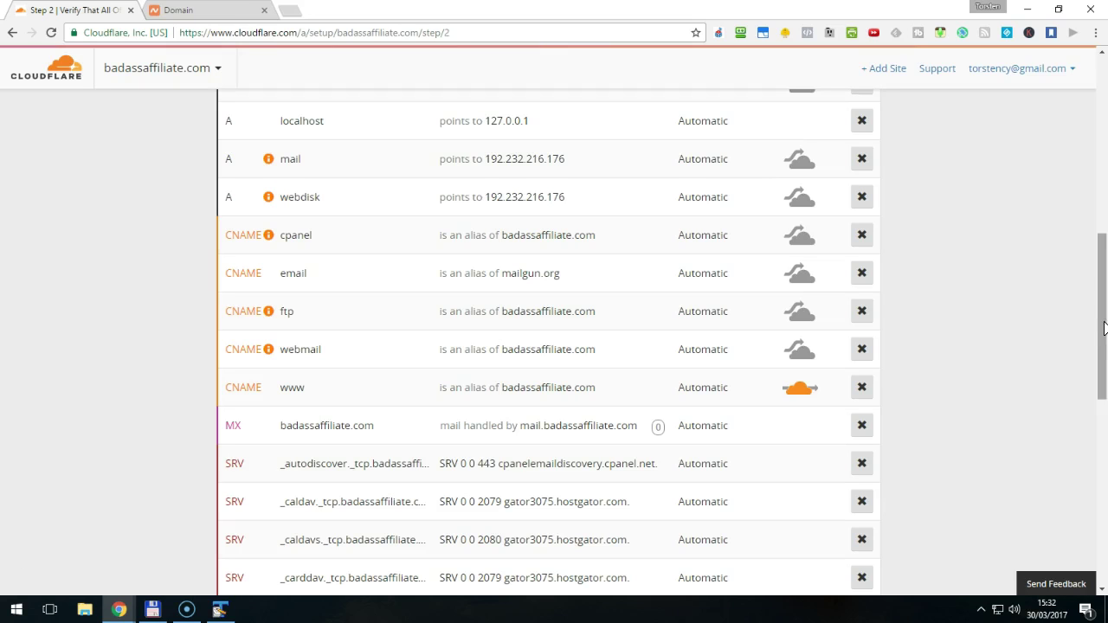
Step: Accept badassaffiliate.com's DNS records and continue to plan selection
left_click_drag(1104, 328, 1104, 490)
left_click(836, 470)
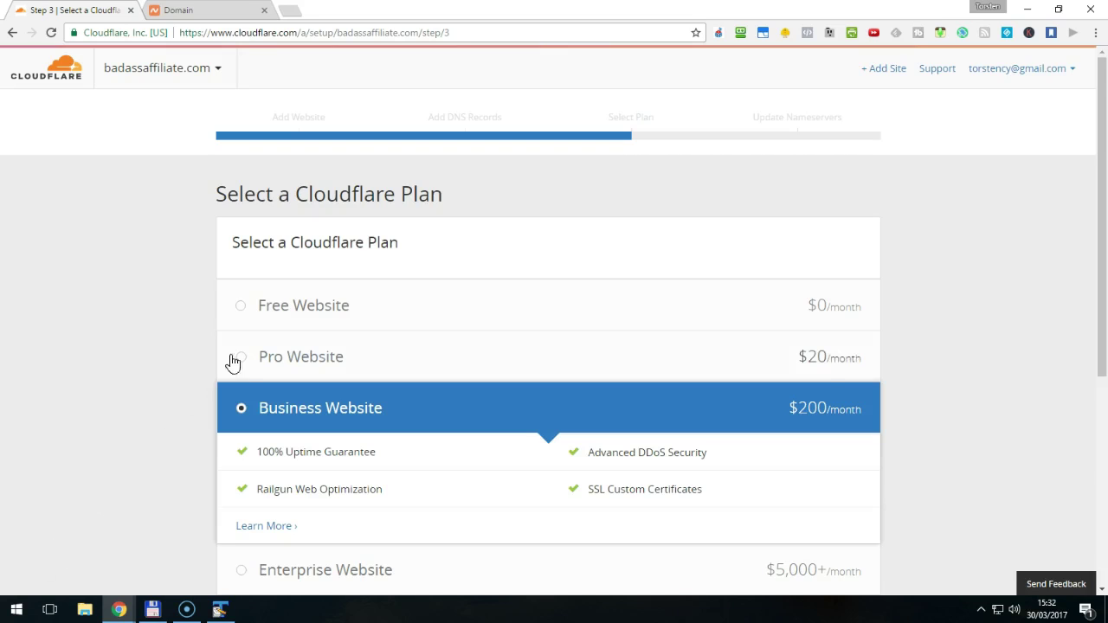
Step: Choose the Free Website plan for badassaffiliate.com
left_click(243, 309)
scroll(752, 329, "down", 3)
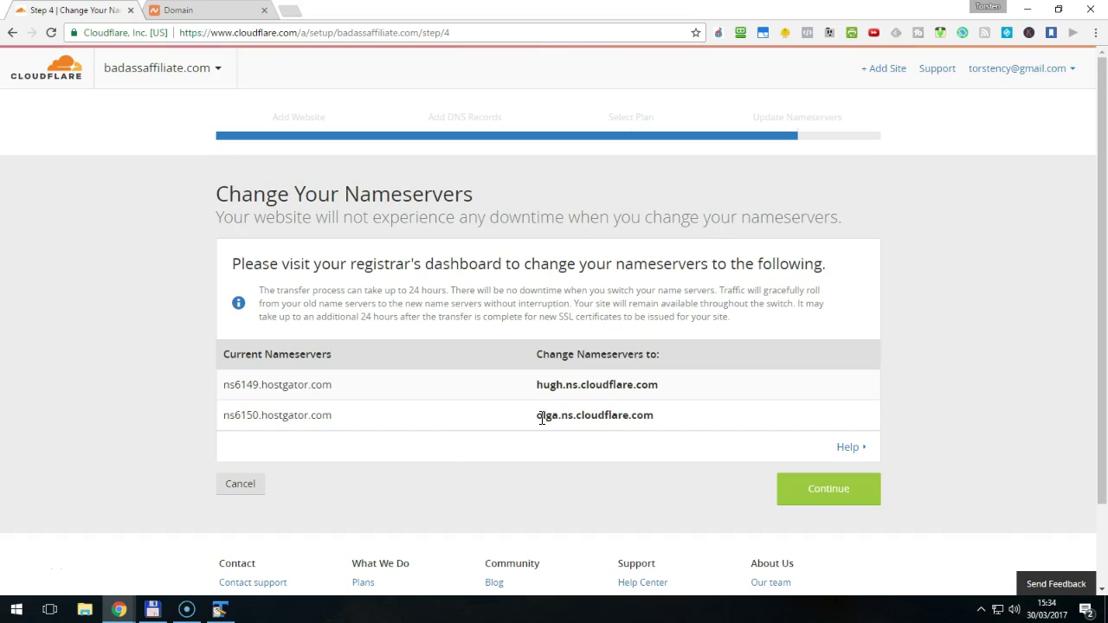
Step: Copy nameservers hugh.ns.cloudflare.com and olga.ns.cloudflare.com into the TextPad notes
double_click(598, 382)
key("ctrl+c")
key("alt+Tab")
key("ctrl+v")
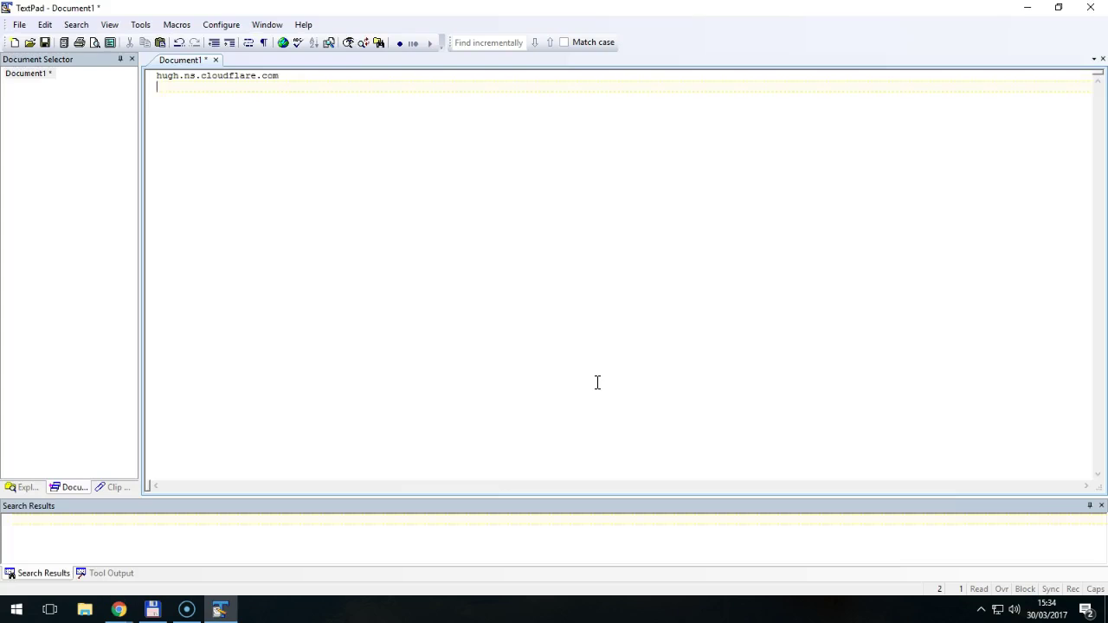
key("alt+Tab")
double_click(606, 417)
triple_click(606, 418)
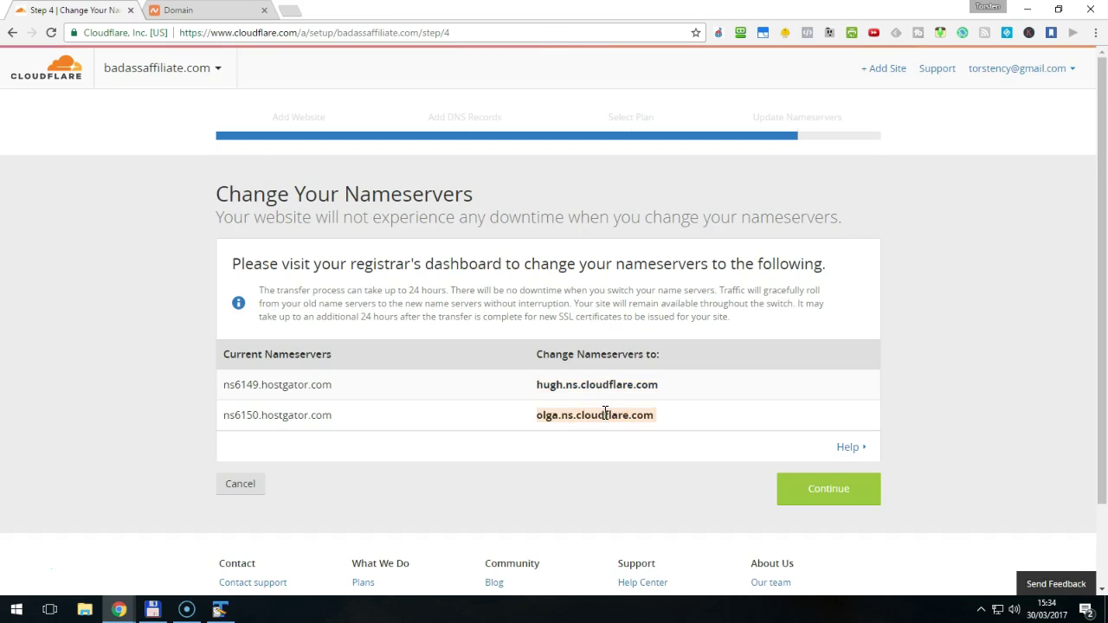
key("ctrl+c")
key("alt+Tab")
key("ctrl+v")
key("alt+Tab")
left_click(187, 10)
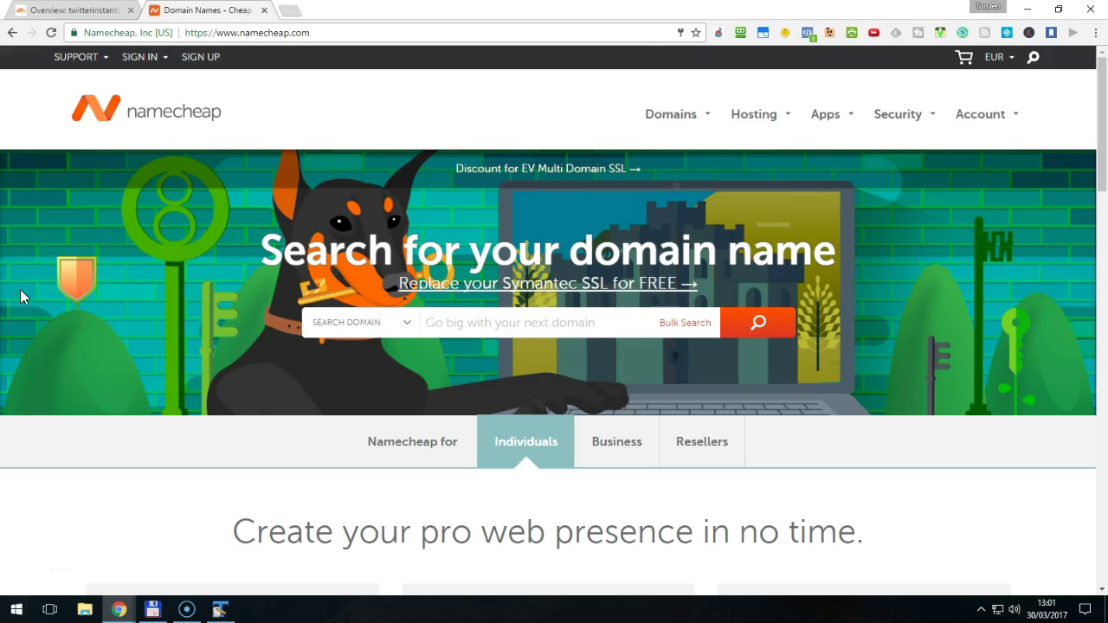
Step: Sign in to Namecheap and open badassaffiliate.com's management page from the Domain List
mouse_move(136, 62)
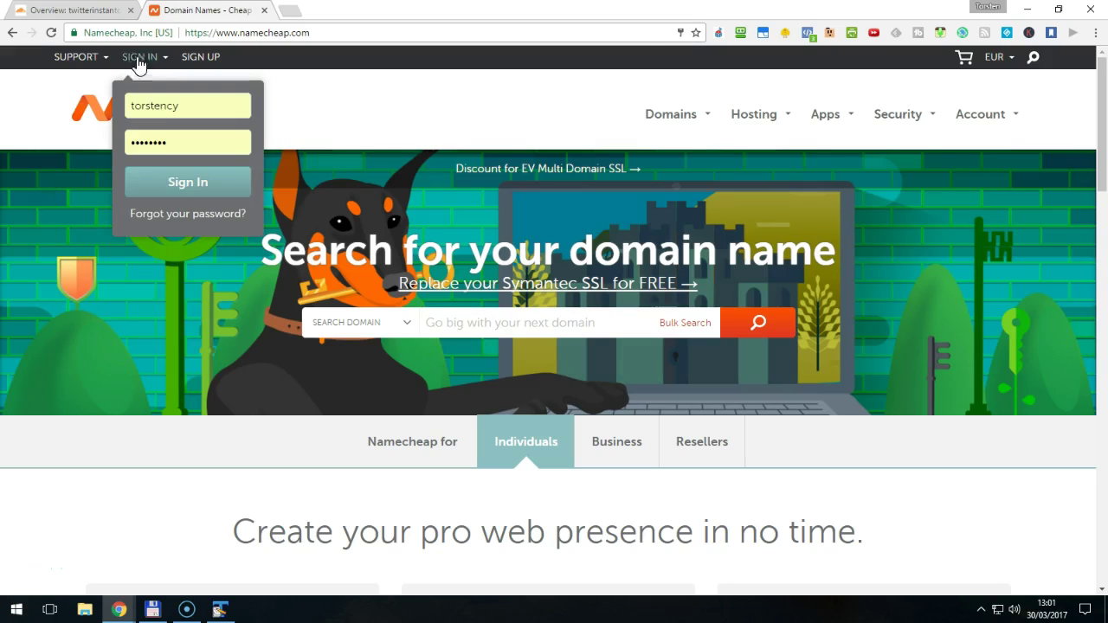
left_click(184, 187)
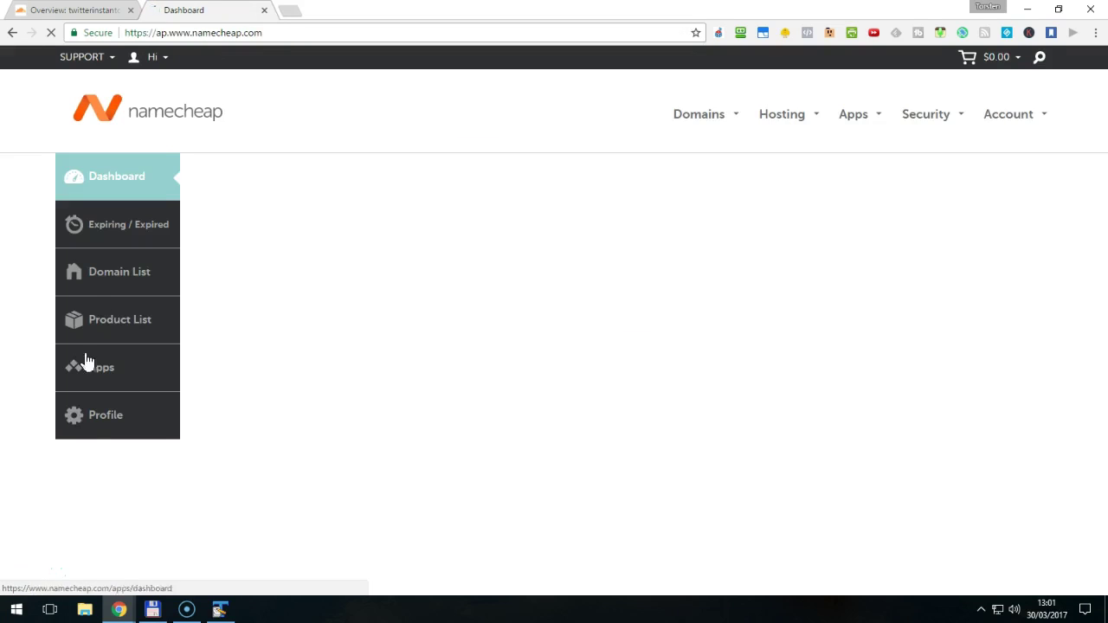
left_click(107, 277)
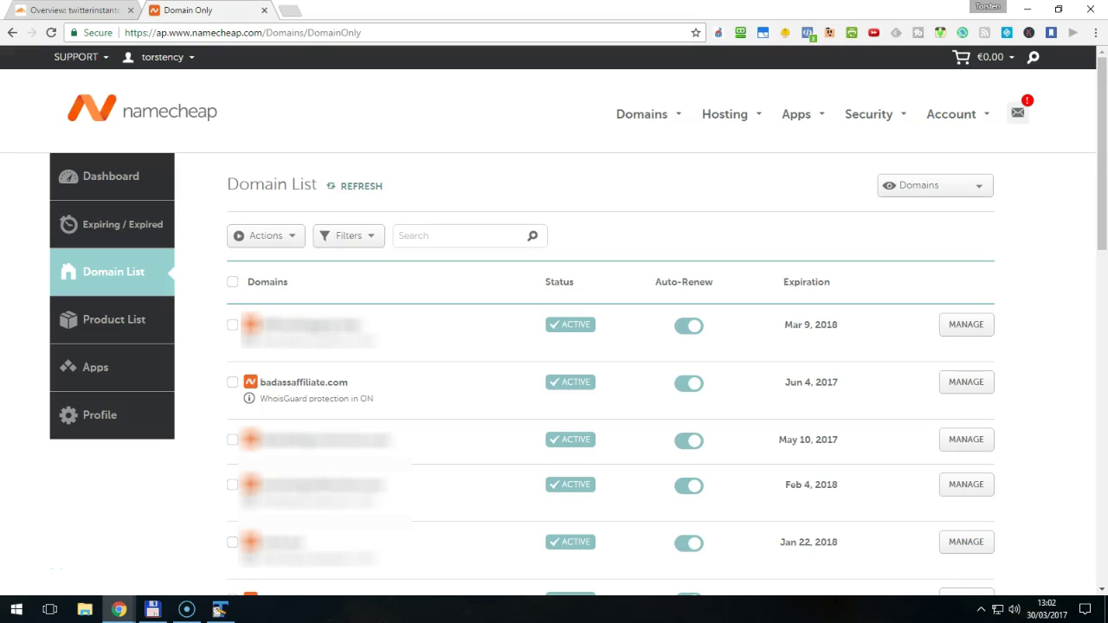
left_click(959, 383)
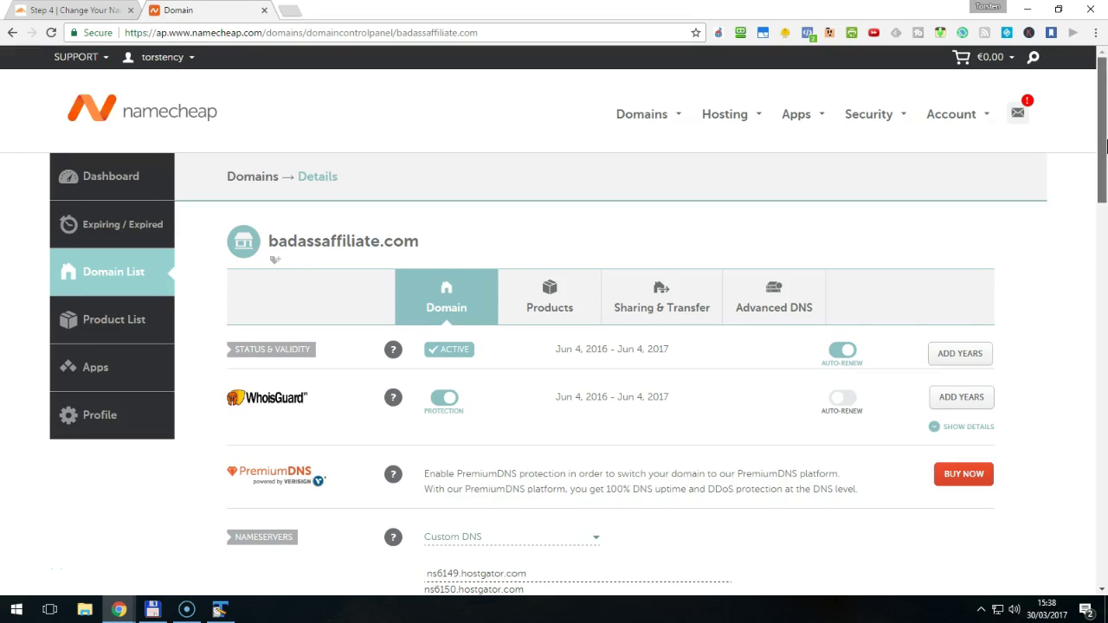
Step: Scroll down to the NAMESERVERS section listing ns6149 and ns6150.hostgator.com
left_click_drag(1106, 147, 1105, 227)
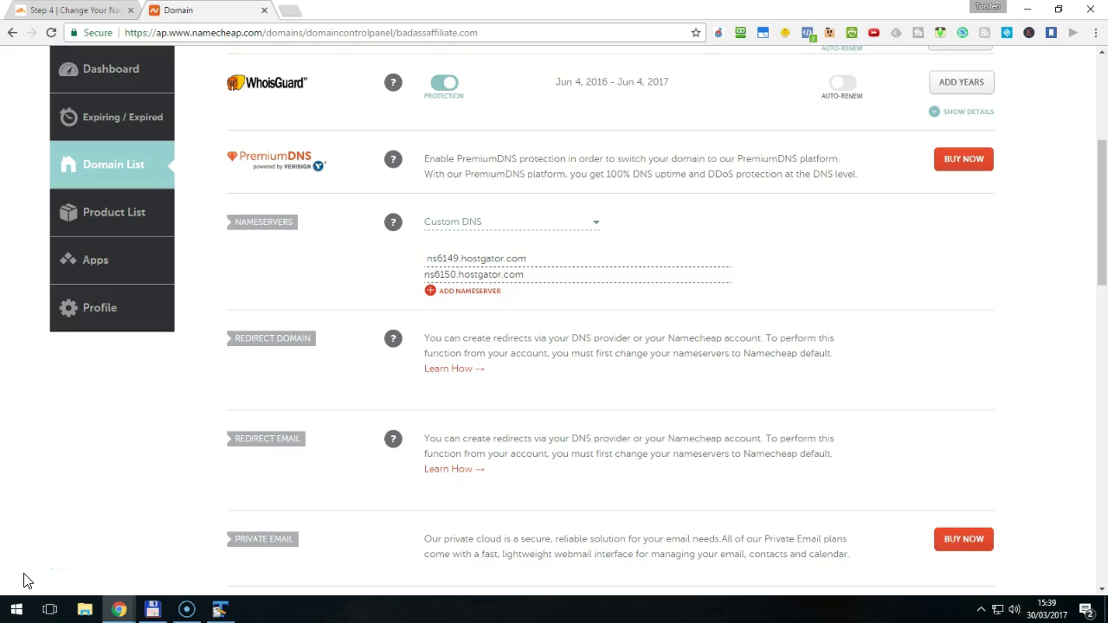
Step: Replace ns6149.hostgator.com with hugh.ns.cloudflare.com copied from the notes
key("alt+Tab")
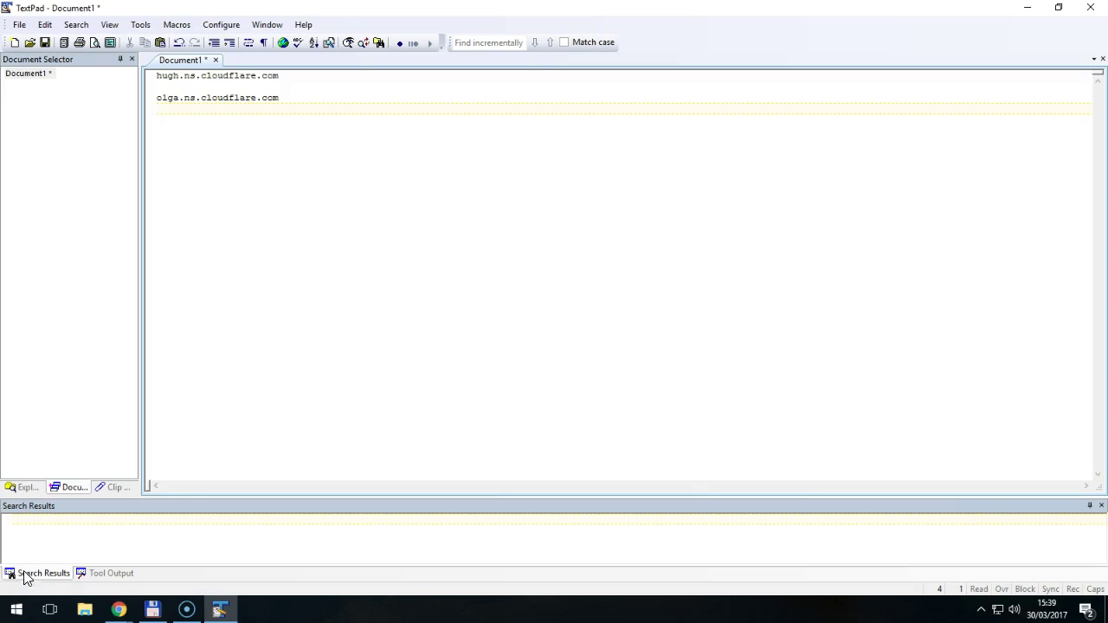
left_click_drag(149, 76, 281, 84)
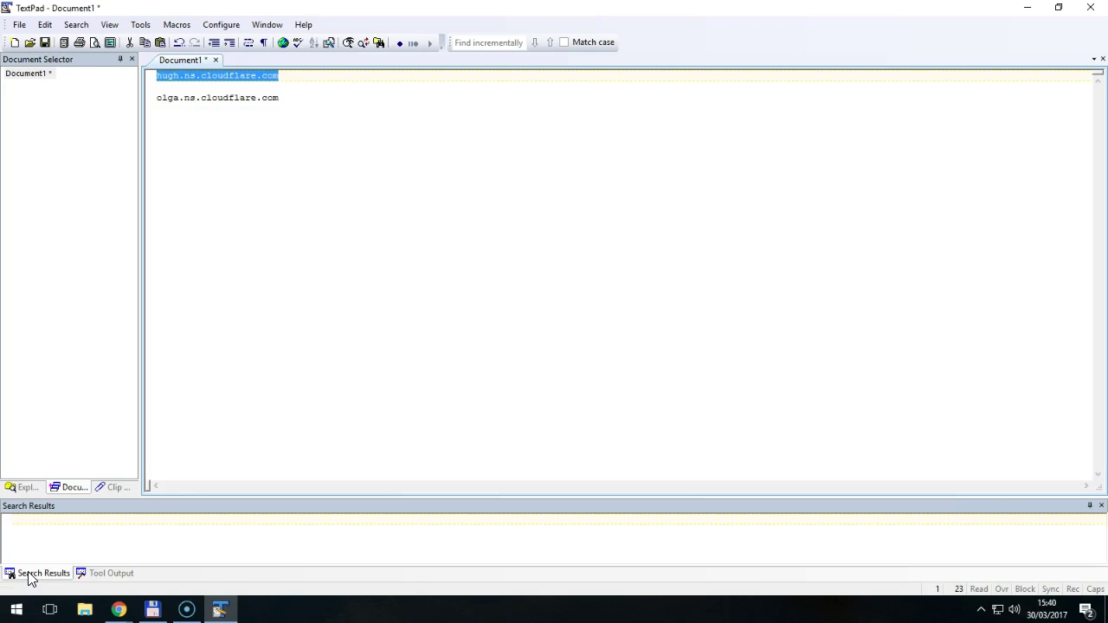
key("alt+Tab")
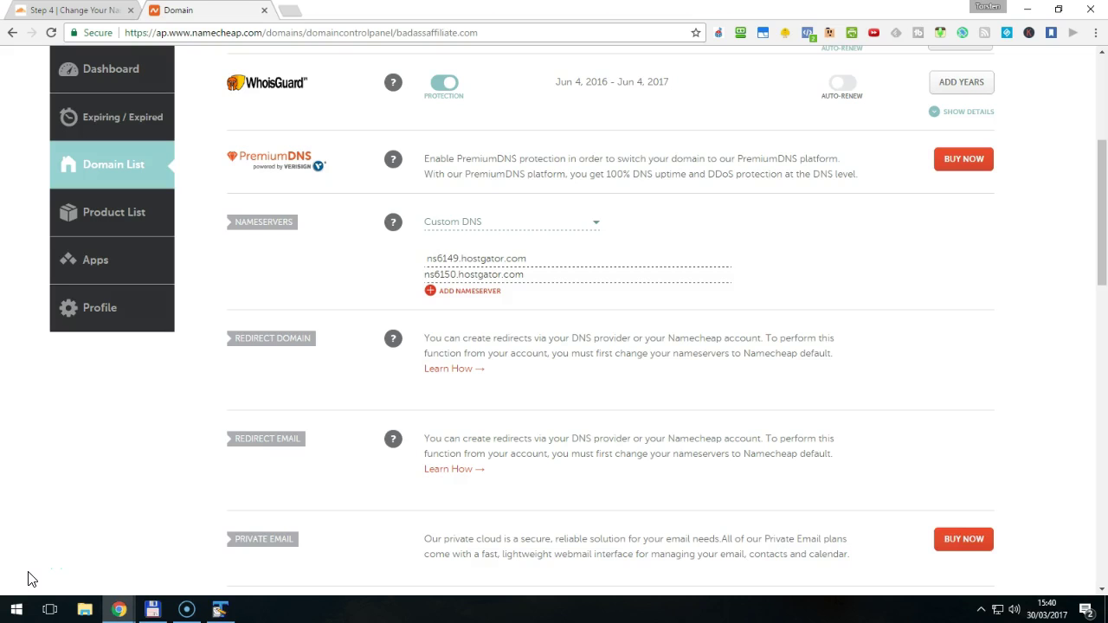
triple_click(471, 260)
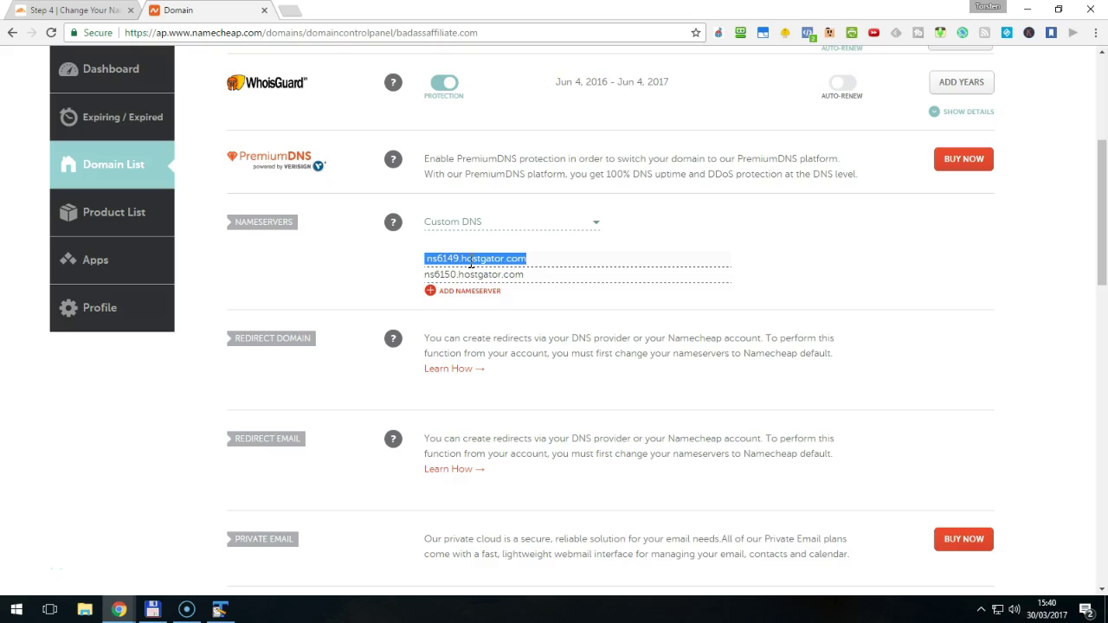
key("ctrl+v")
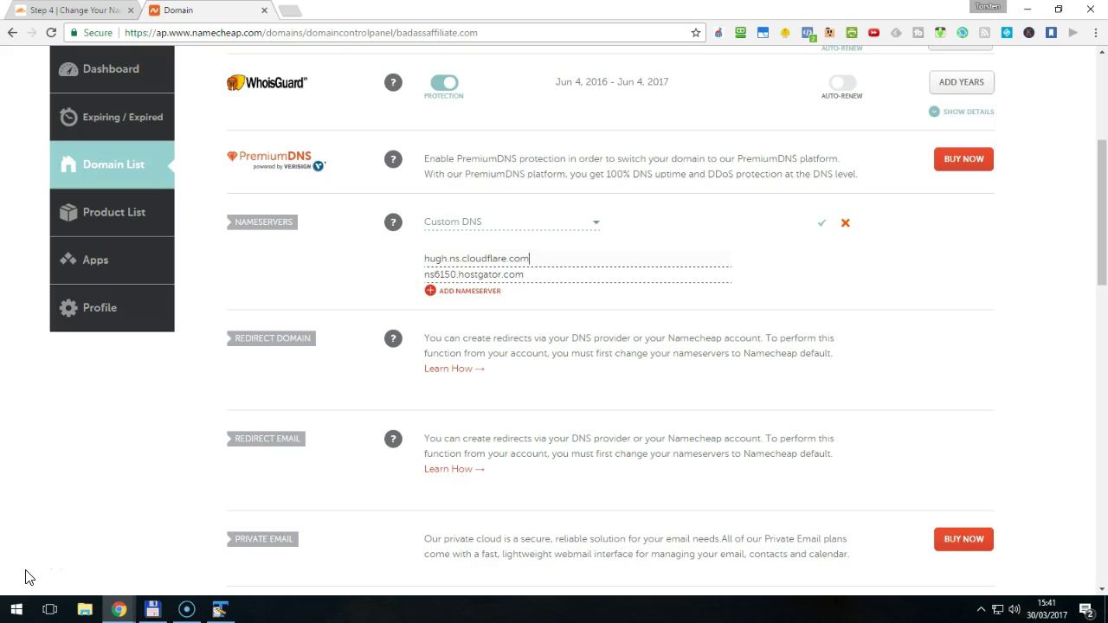
Step: Replace ns6150.hostgator.com with olga.ns.cloudflare.com copied from the notes
key("alt+Tab")
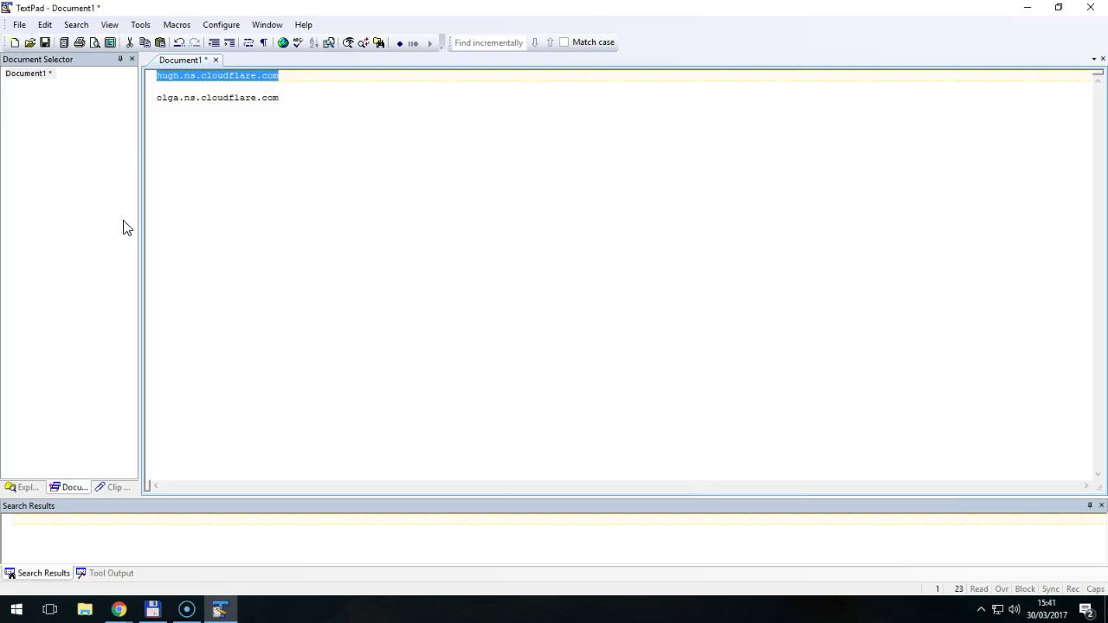
left_click_drag(157, 100, 280, 104)
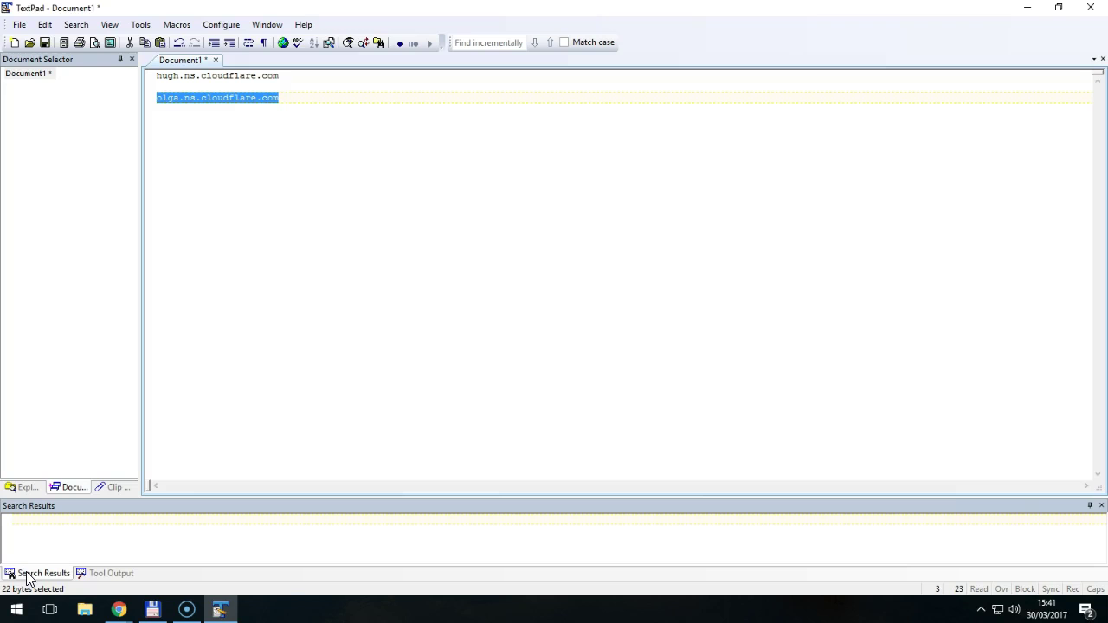
key("alt+Tab")
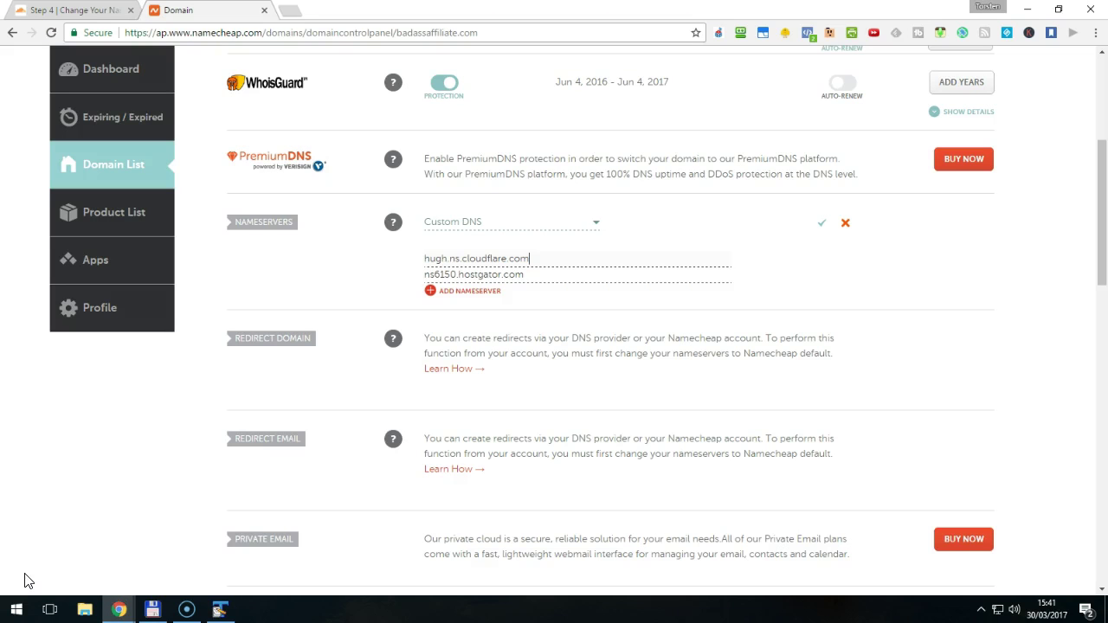
triple_click(446, 275)
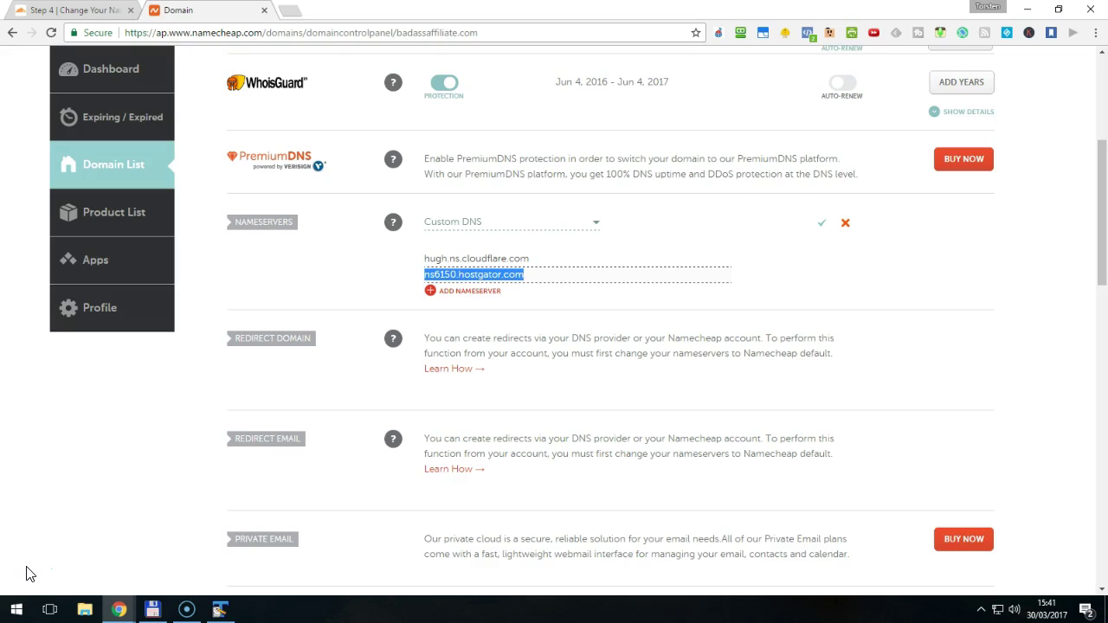
key("ctrl+v")
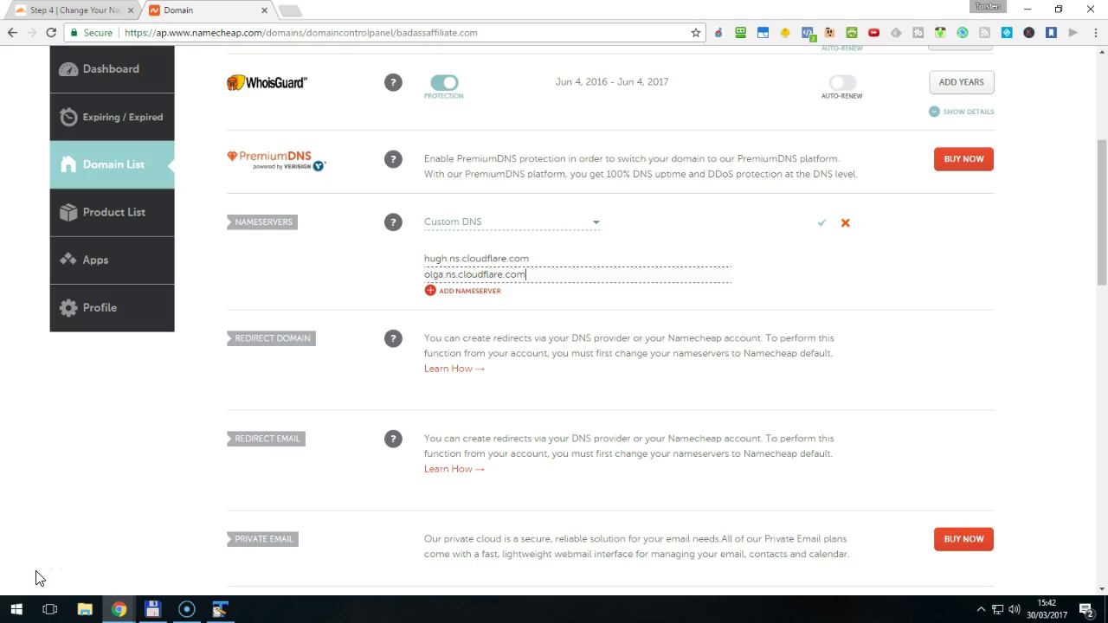
Step: Save the custom nameservers hugh.ns.cloudflare.com and olga.ns.cloudflare.com for badassaffiliate.com
left_click(822, 227)
Step: Finish Cloudflare setup for badassaffiliate.com and recheck nameservers until the overview shows Active
left_click(86, 9)
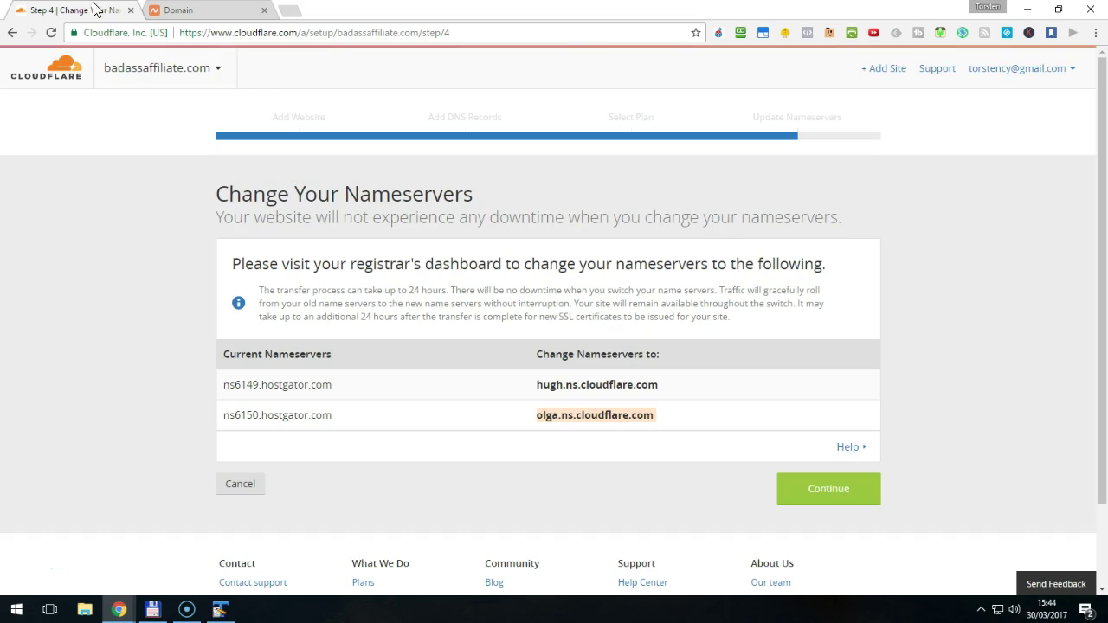
left_click(829, 495)
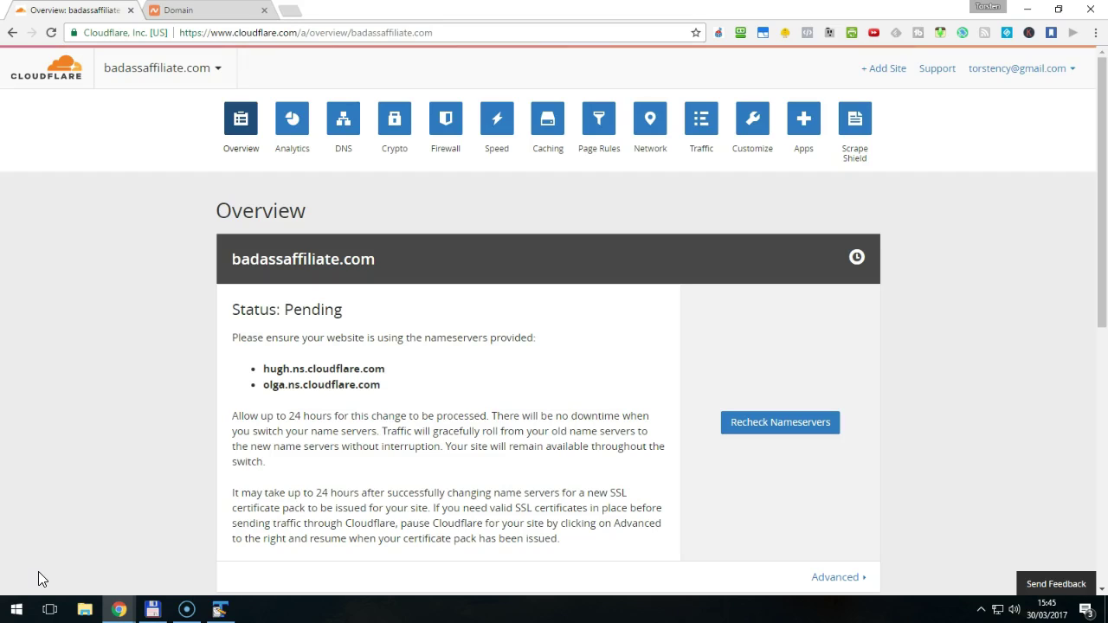
left_click(749, 433)
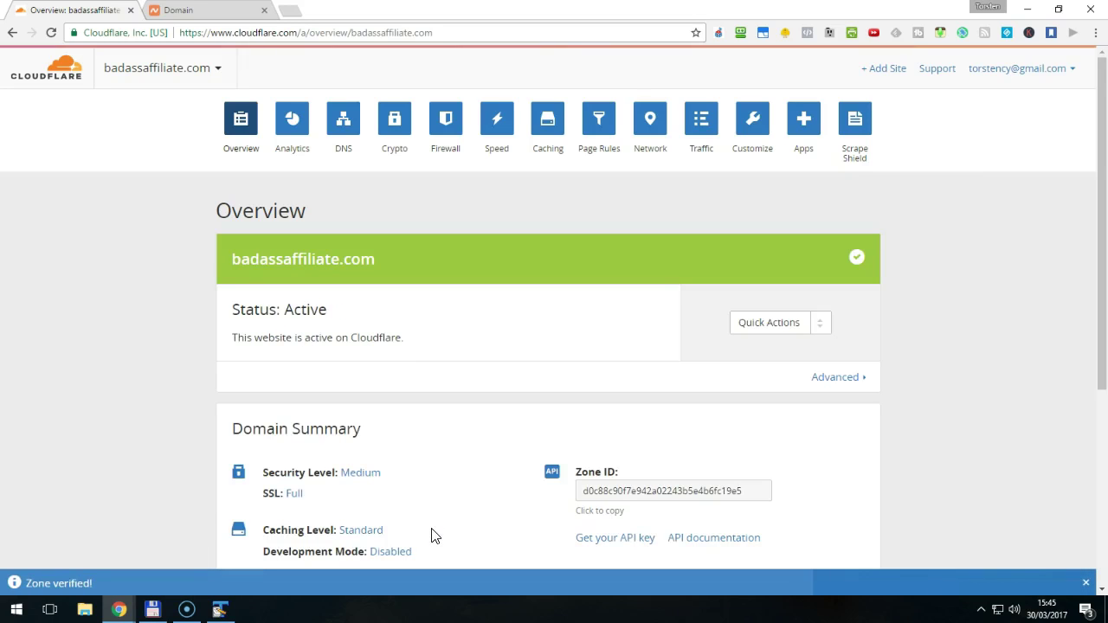